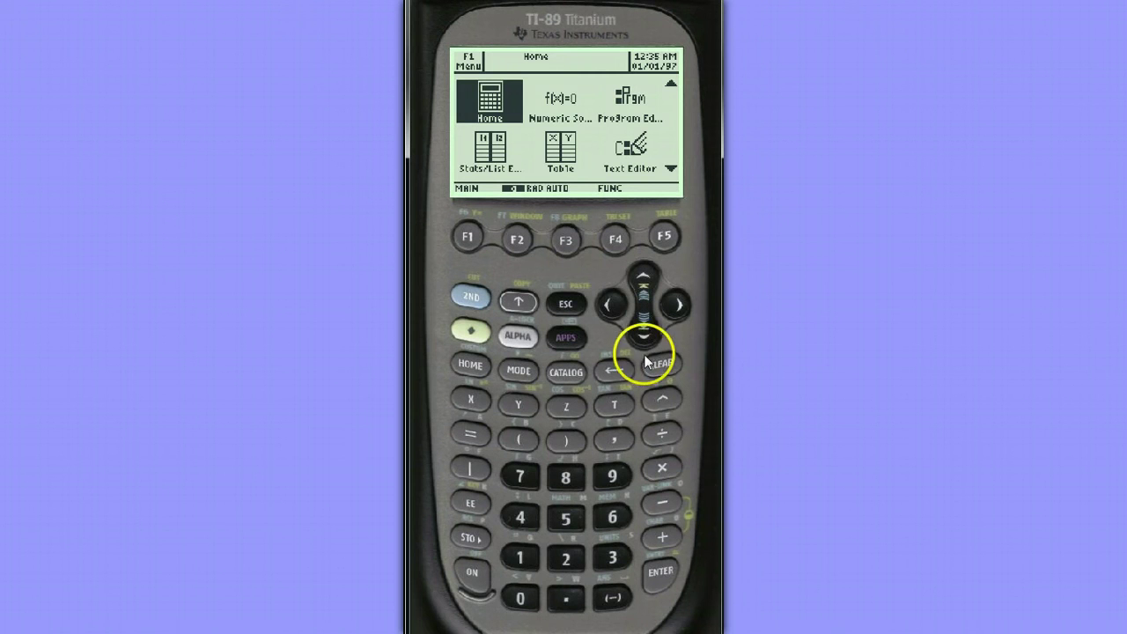
# Launch the Stats/List Editor app, showing list1's six values from 269.5 to 280.4
pyautogui.click(646, 332)
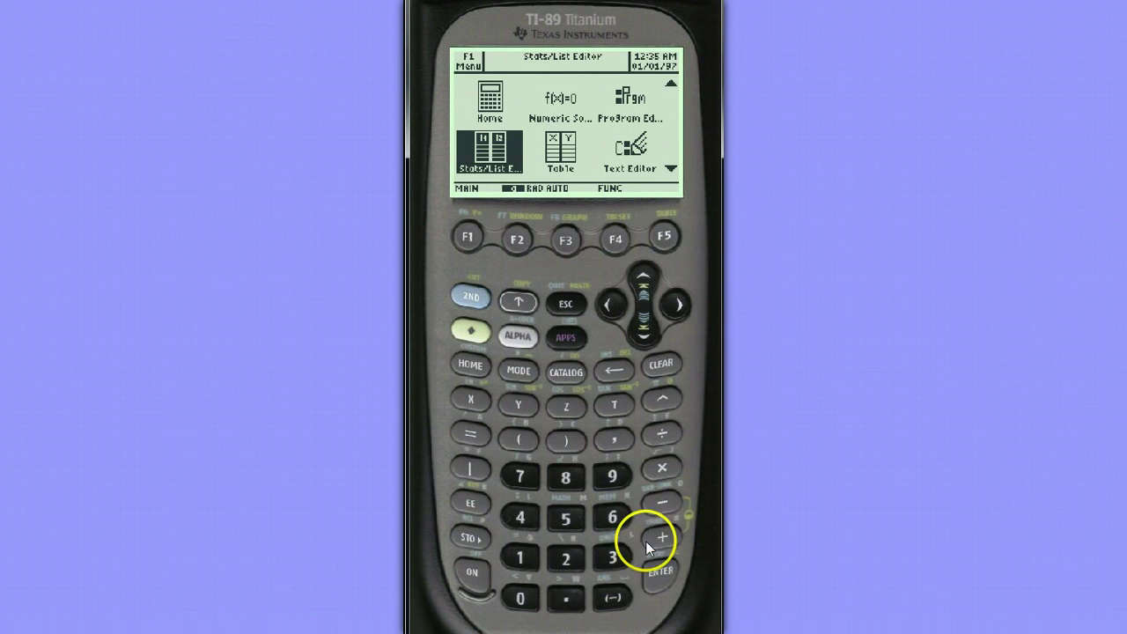
pyautogui.click(659, 574)
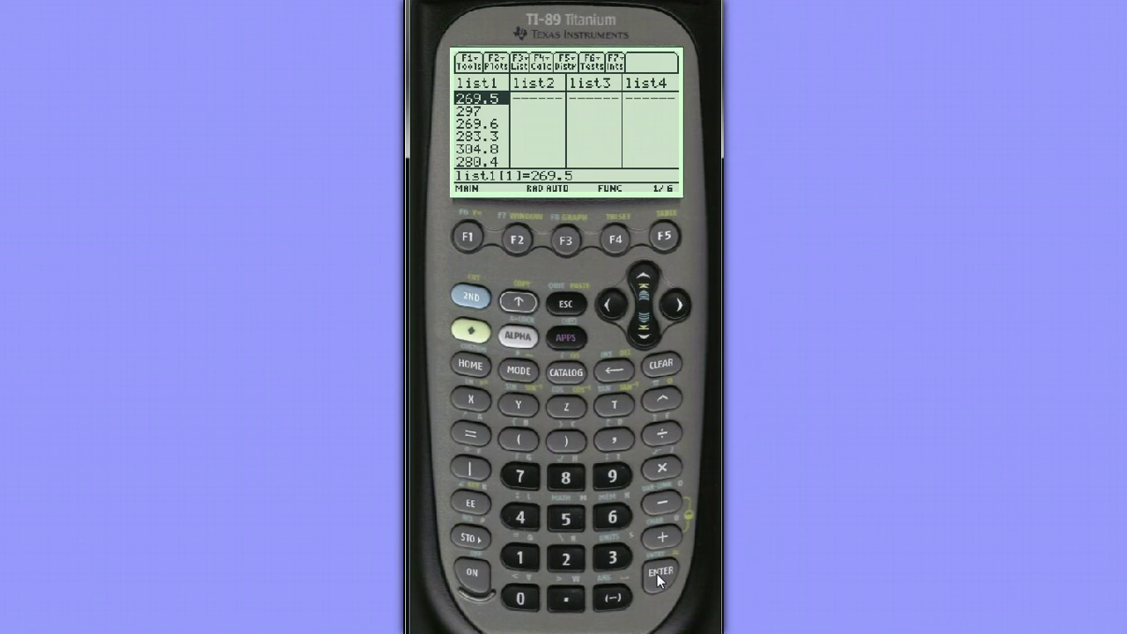
# Pick 2:TInterval from the F7 Ints menu and set Data Input Method to Data
pyautogui.click(470, 293)
pyautogui.click(516, 242)
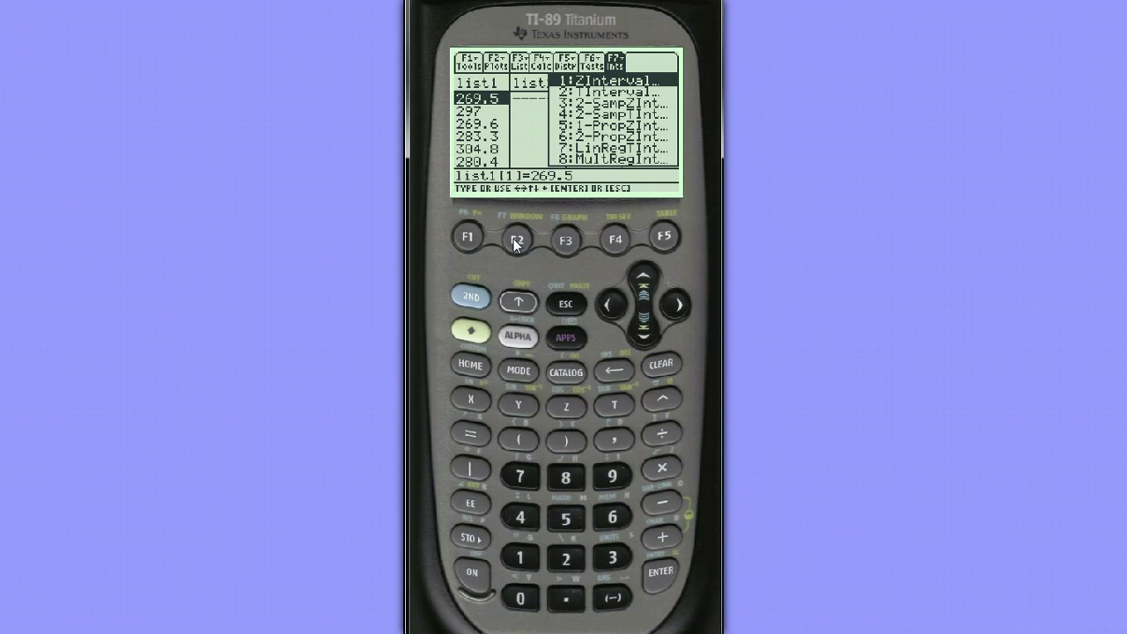
pyautogui.click(564, 559)
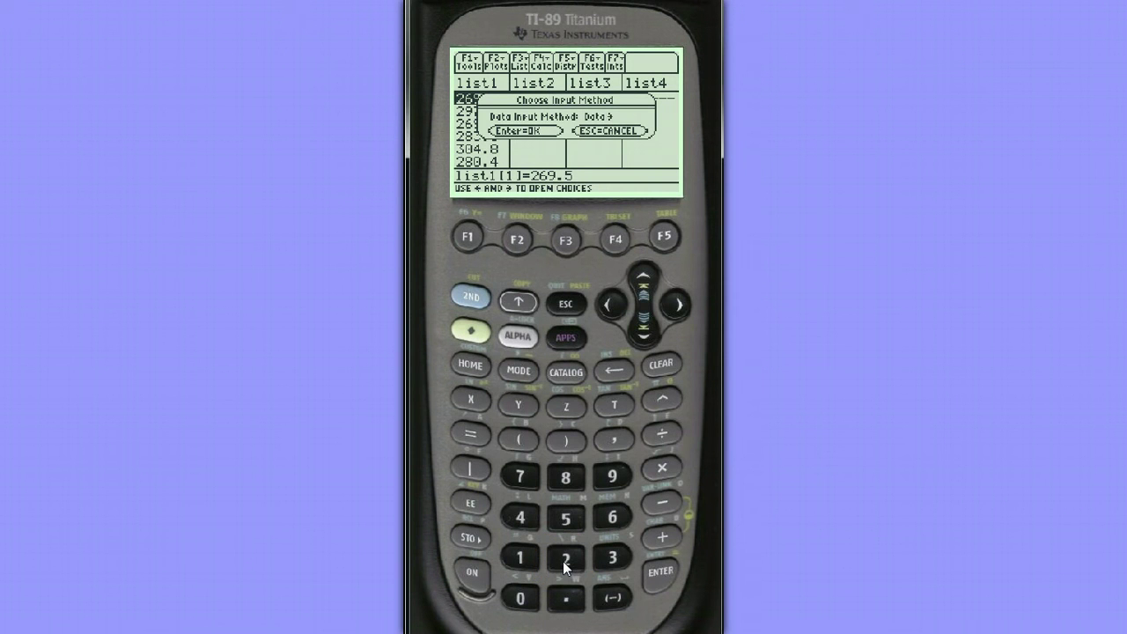
pyautogui.click(681, 305)
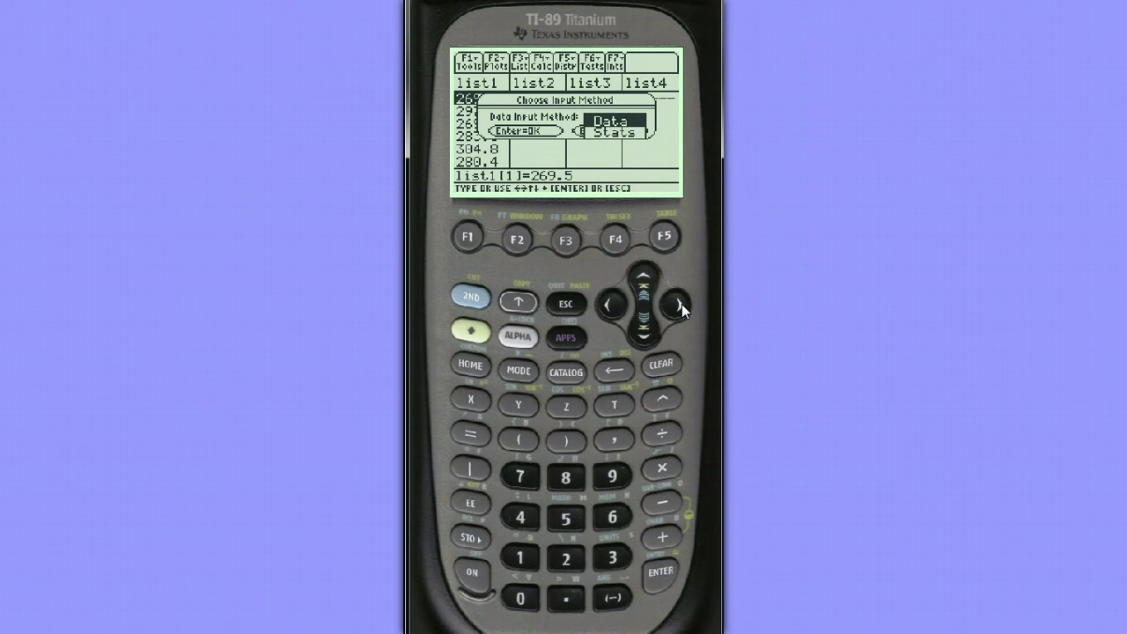
pyautogui.click(609, 305)
pyautogui.click(662, 572)
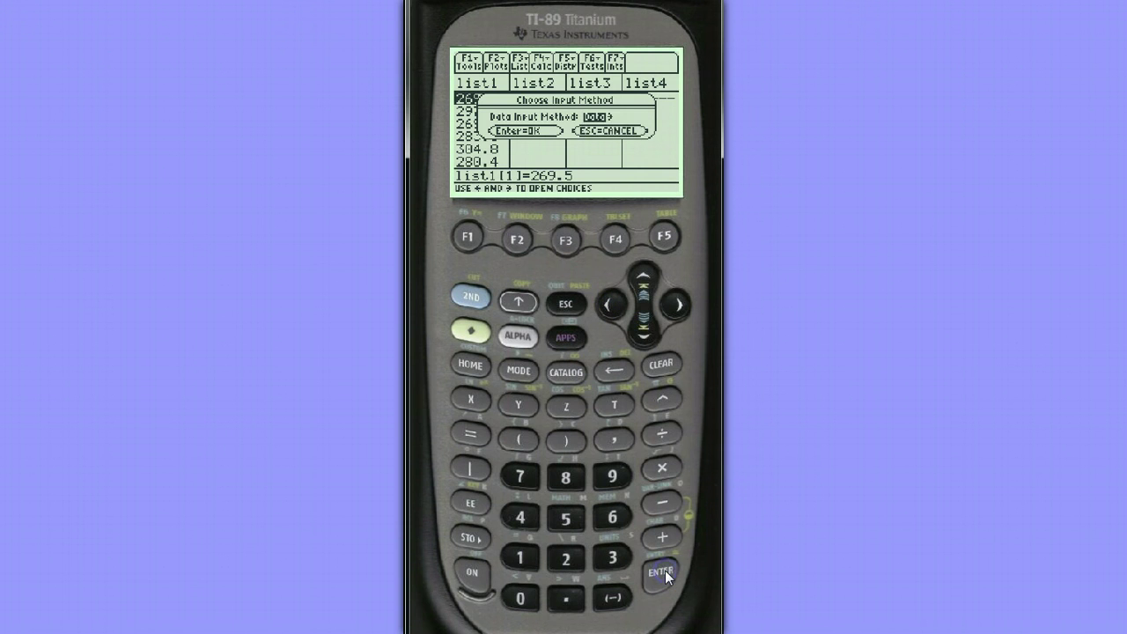
pyautogui.click(665, 569)
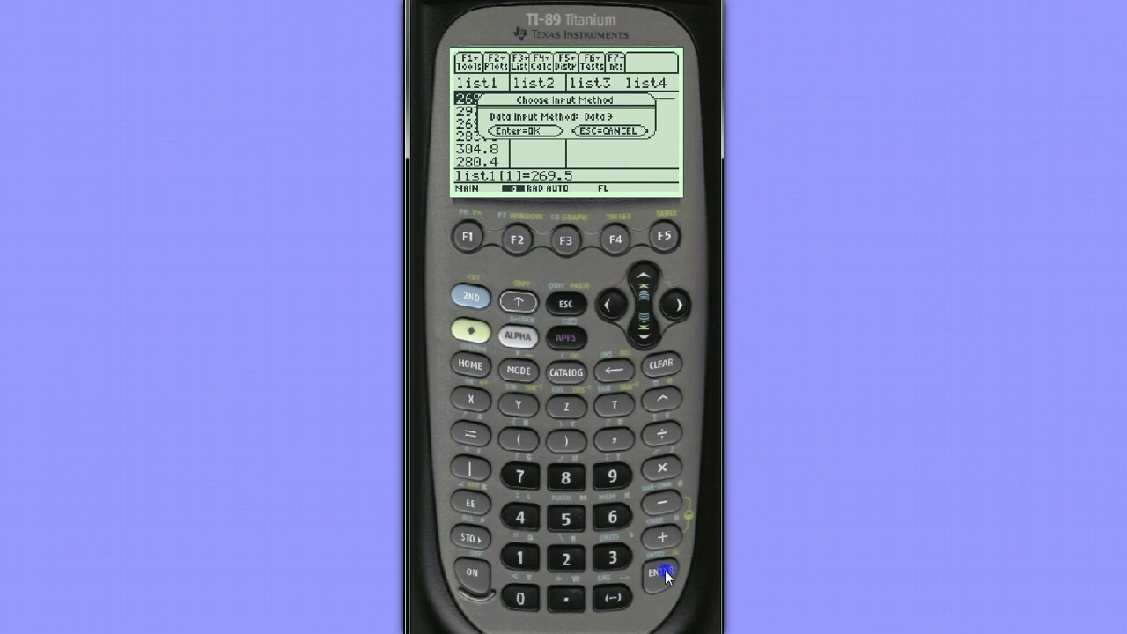
# Enter list1 in the List field, keeping frequency 1
pyautogui.click(472, 299)
pyautogui.click(515, 337)
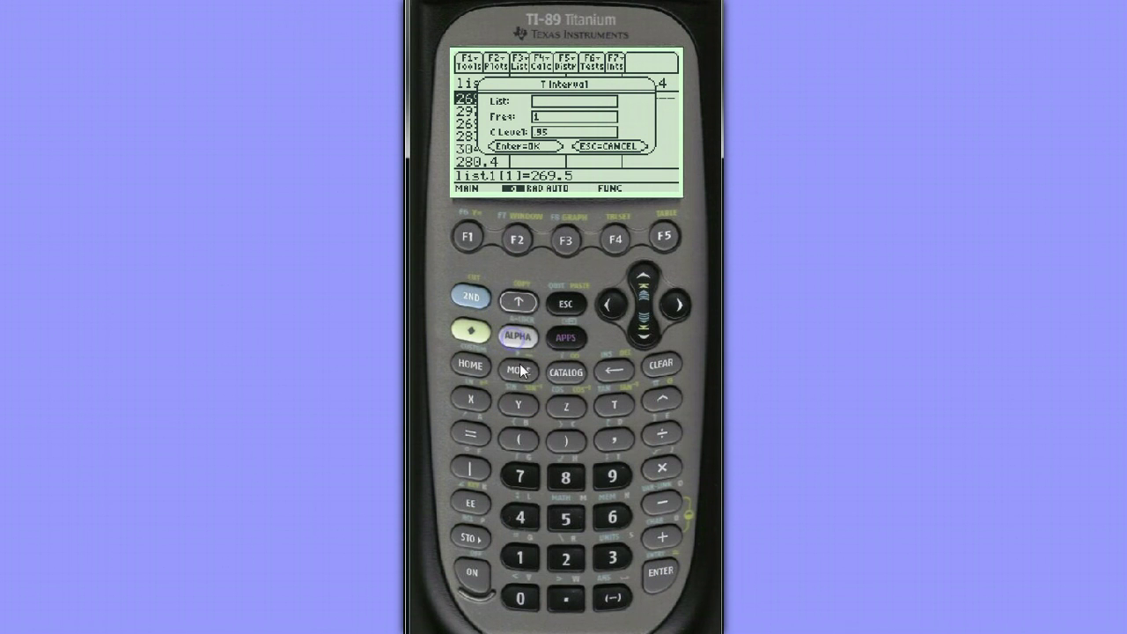
pyautogui.click(523, 518)
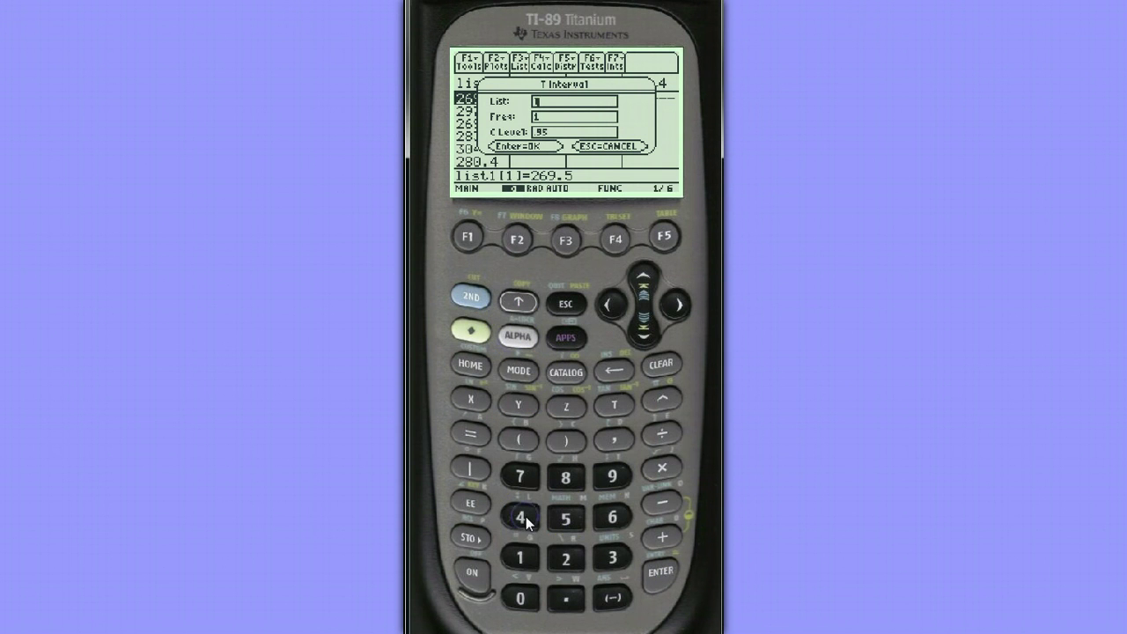
pyautogui.click(613, 475)
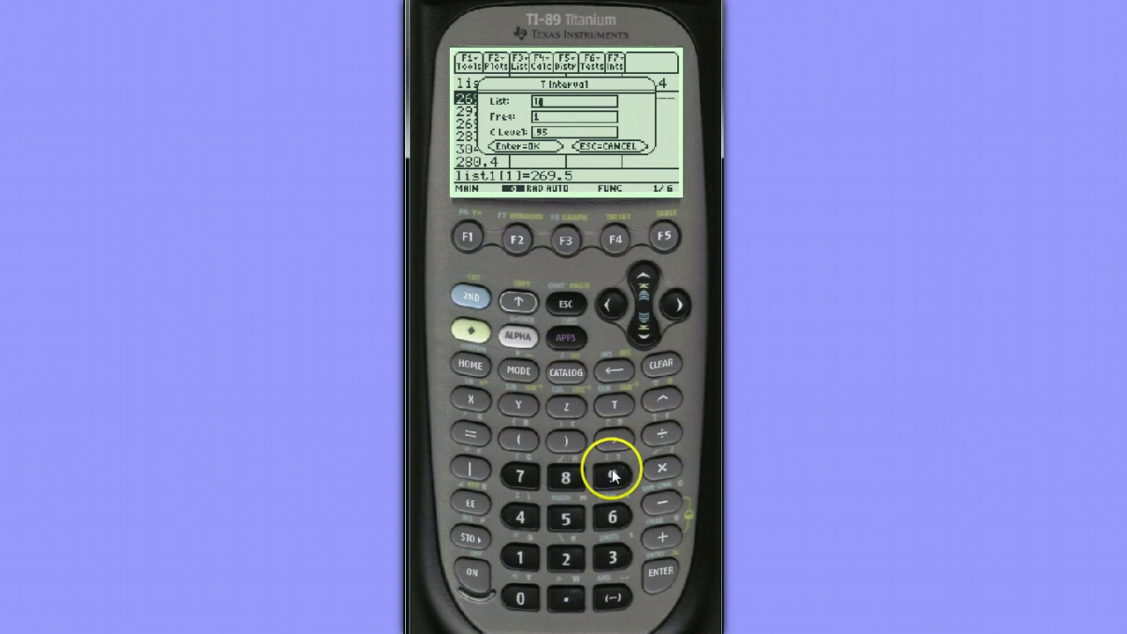
pyautogui.click(615, 557)
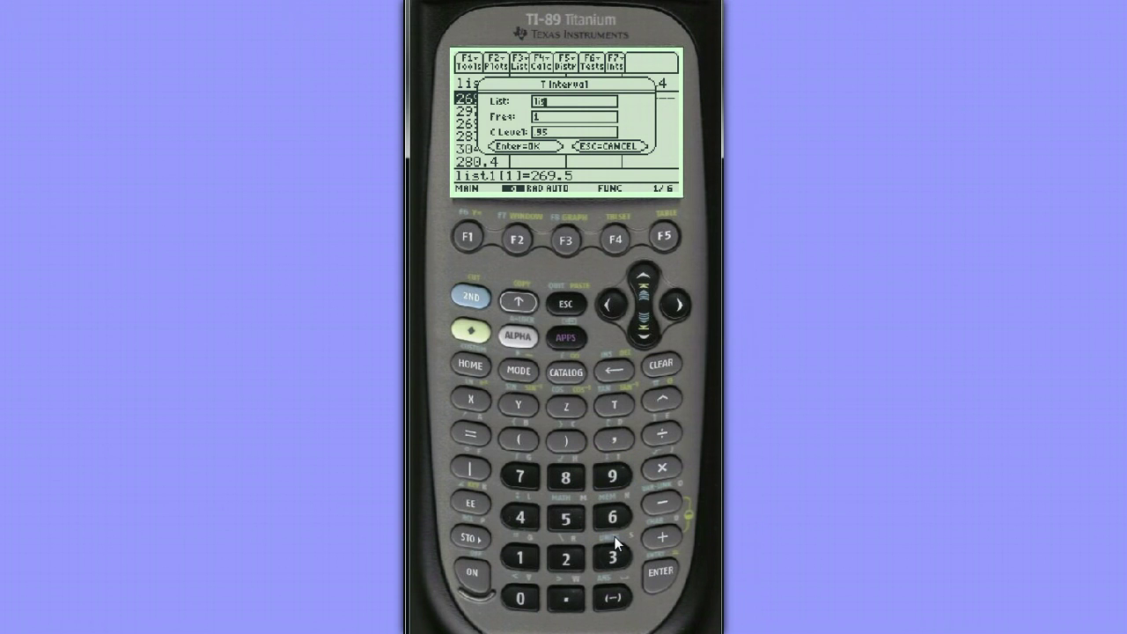
pyautogui.click(613, 404)
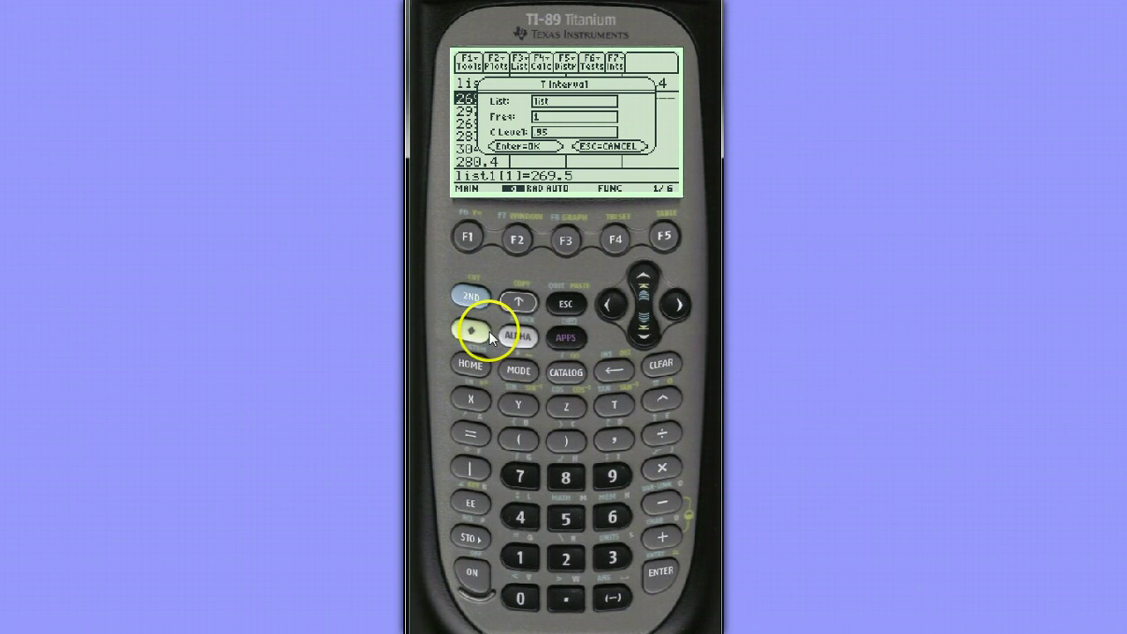
pyautogui.click(518, 345)
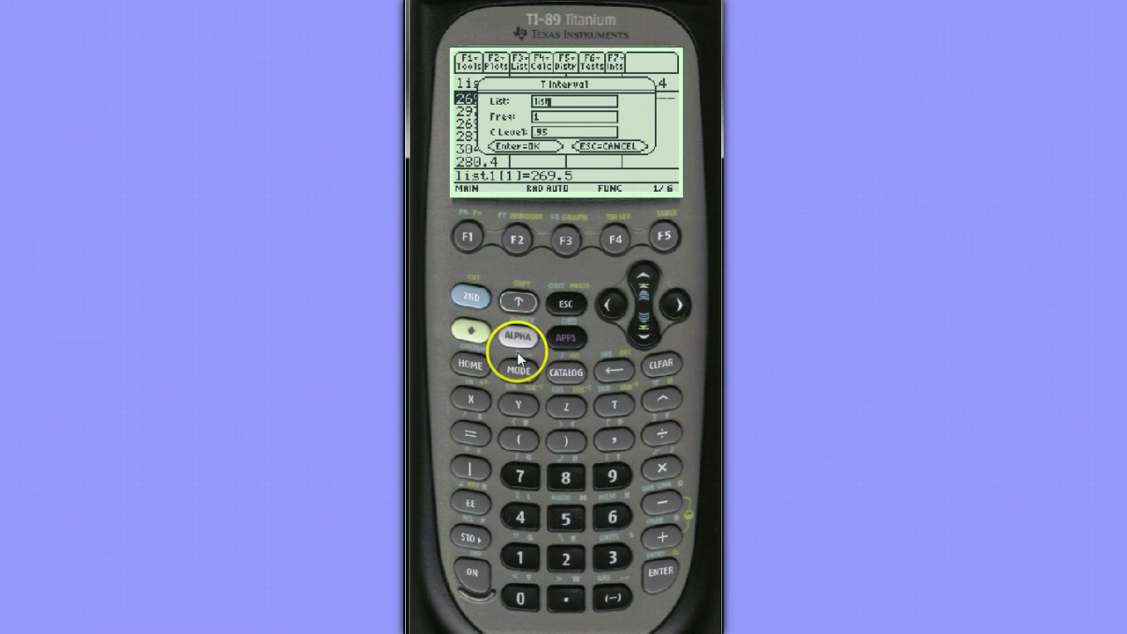
pyautogui.click(516, 561)
pyautogui.click(644, 335)
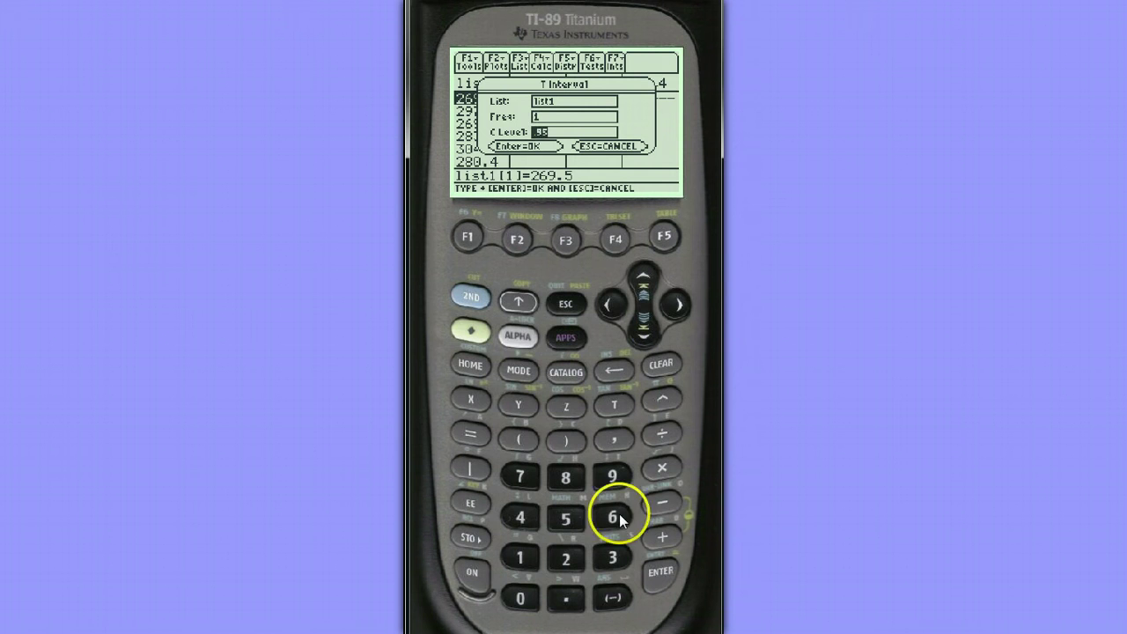
# Change C Level from 95 to 90 and calculate the interval
pyautogui.click(566, 598)
pyautogui.click(610, 475)
pyautogui.click(531, 596)
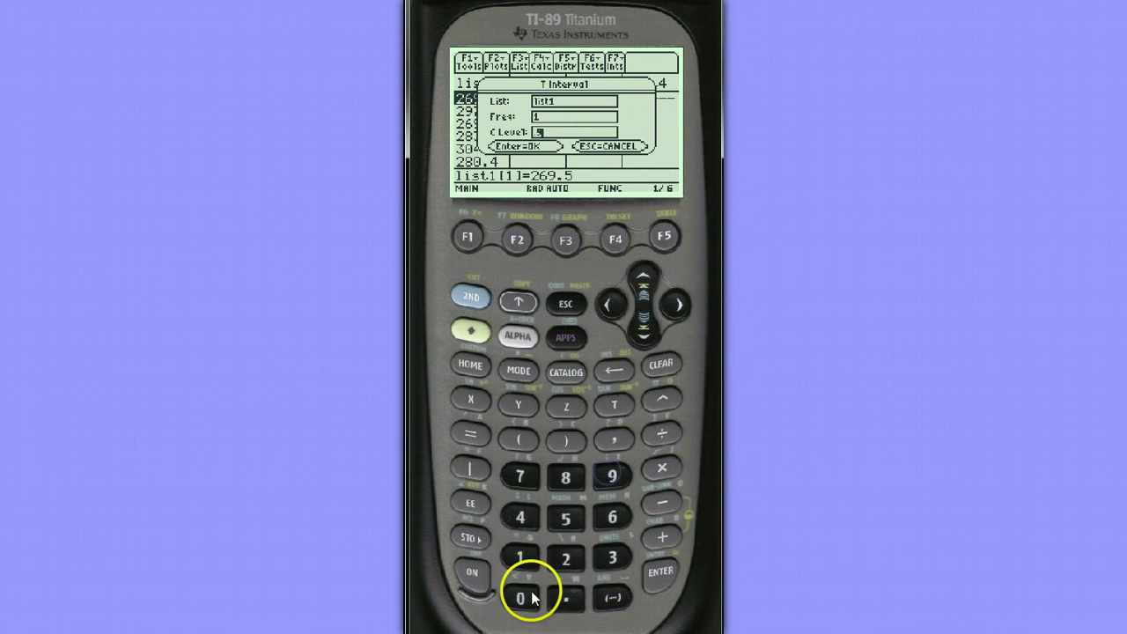
pyautogui.click(664, 587)
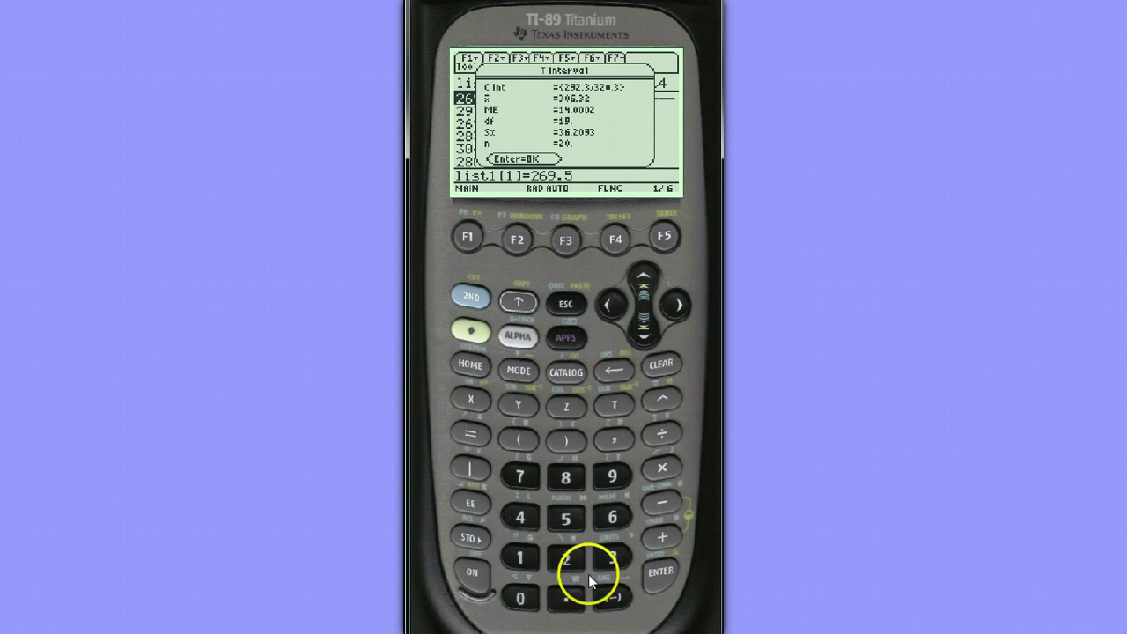
pyautogui.click(660, 572)
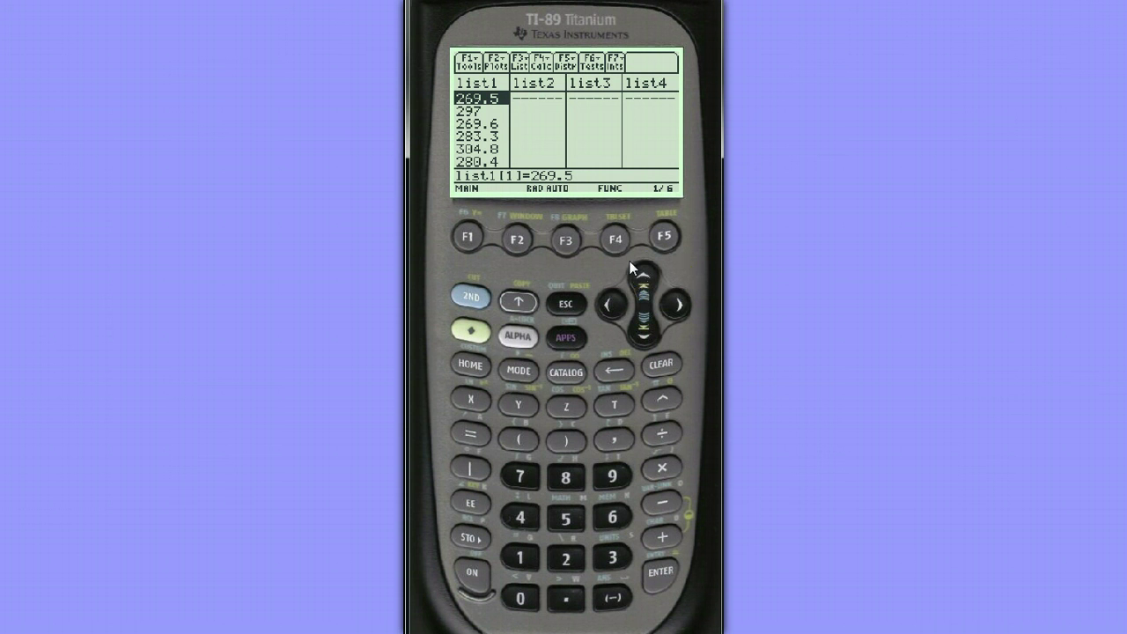
# Start 2:TInterval again from F7 Ints with Stats input, prefilled x̄ 306.32 and n 20
pyautogui.click(473, 296)
pyautogui.click(517, 237)
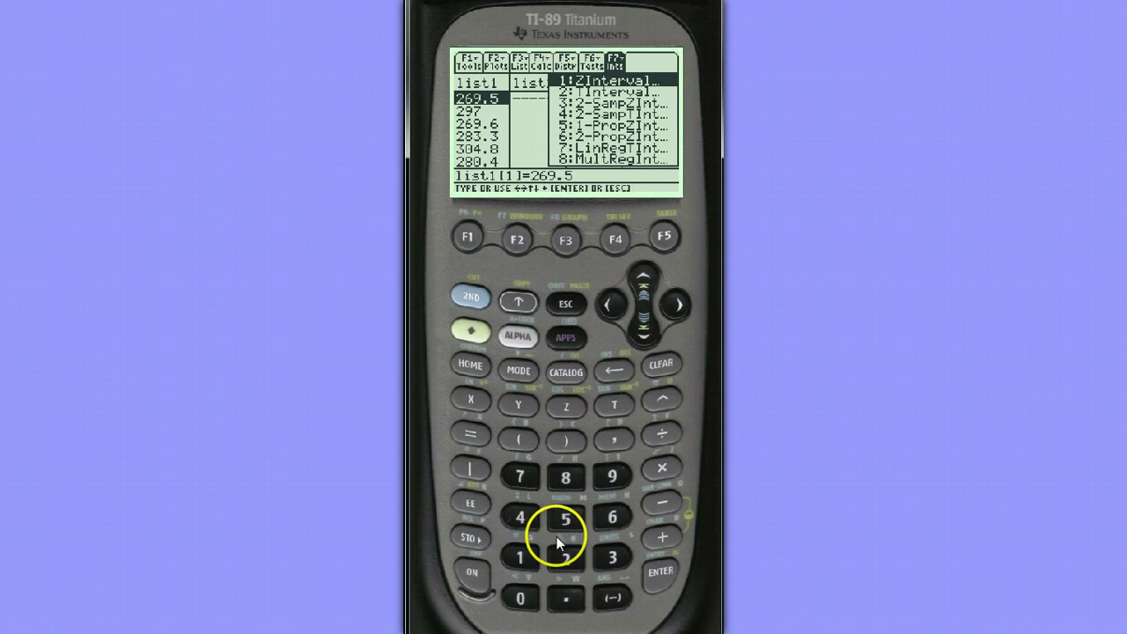
pyautogui.click(567, 558)
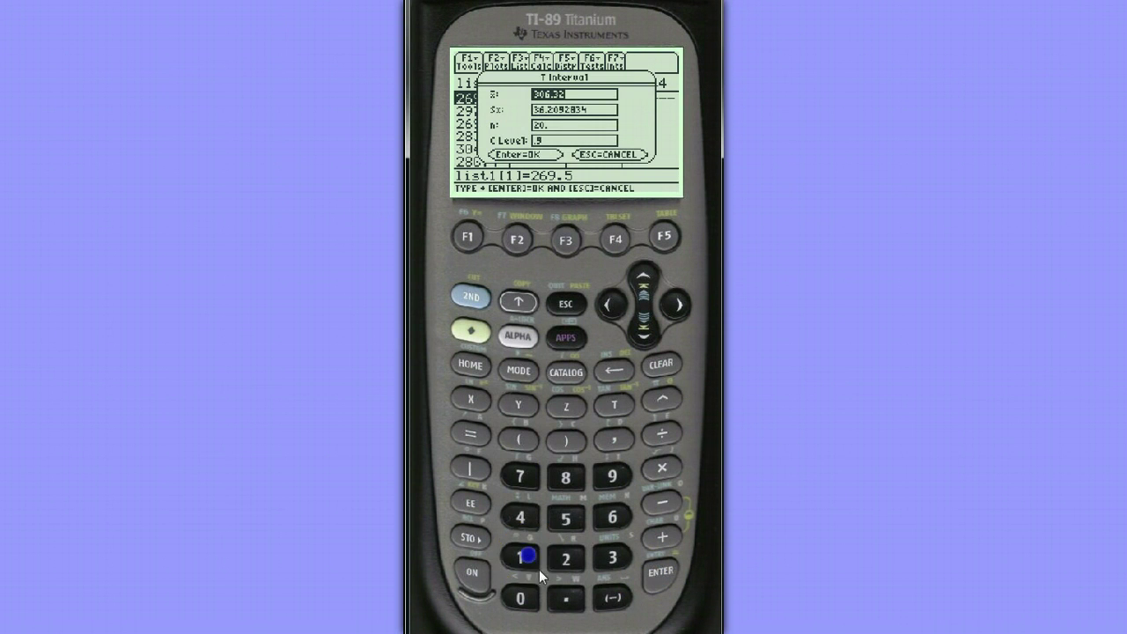
# Enter sample mean x̄ 1.2675 and standard deviation Sx .3332
pyautogui.click(565, 597)
pyautogui.click(565, 557)
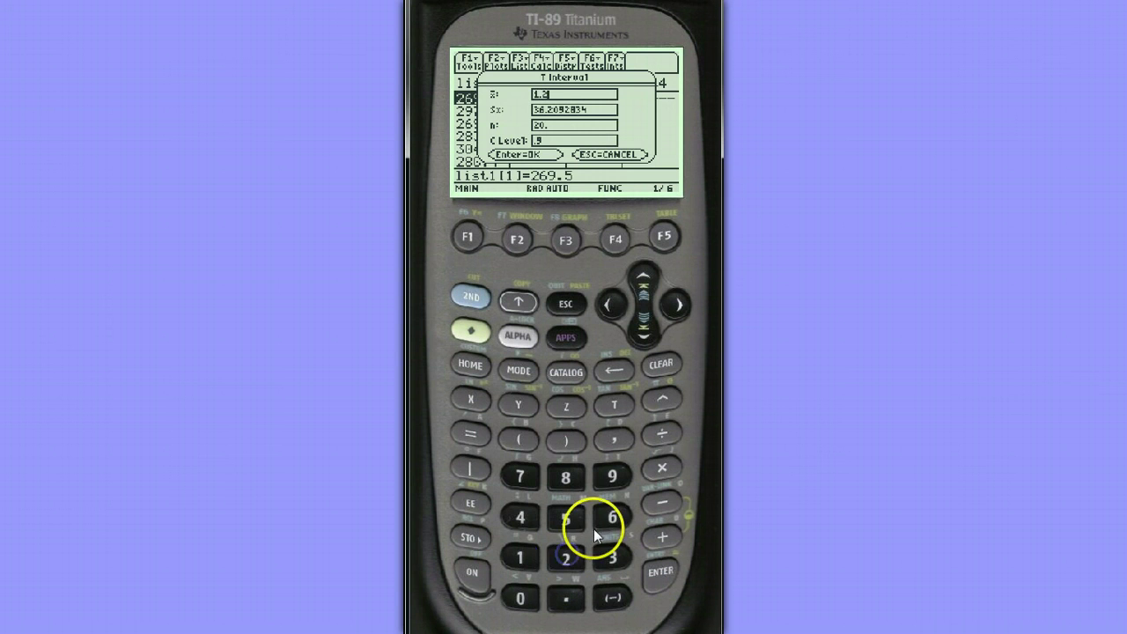
pyautogui.click(612, 517)
pyautogui.click(517, 474)
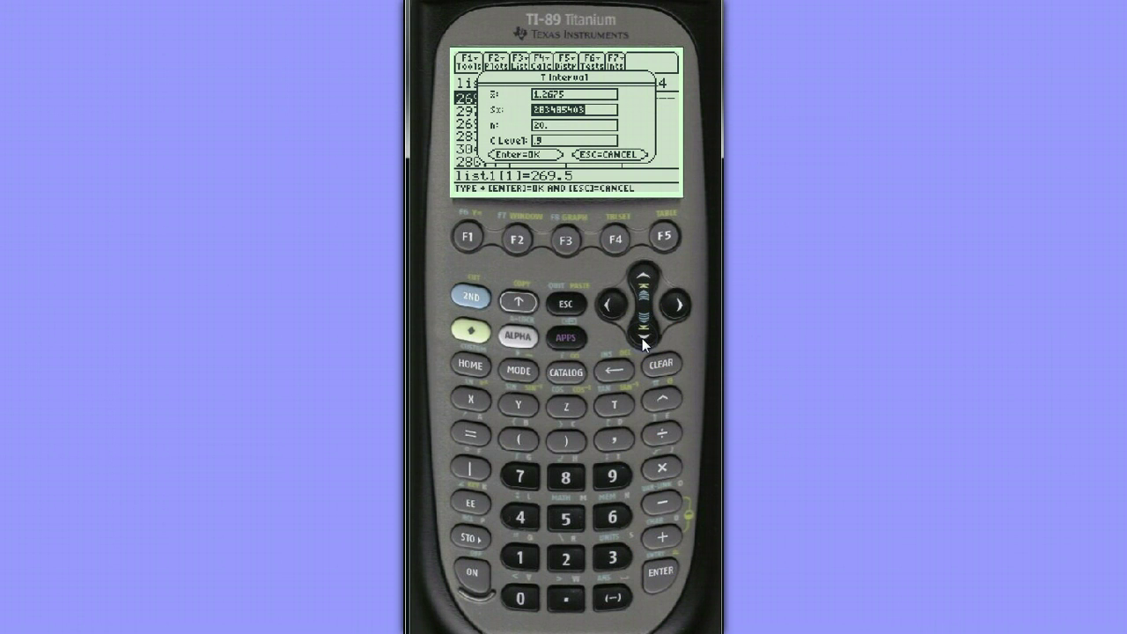
pyautogui.click(660, 573)
pyautogui.click(567, 600)
pyautogui.tripleClick(612, 556)
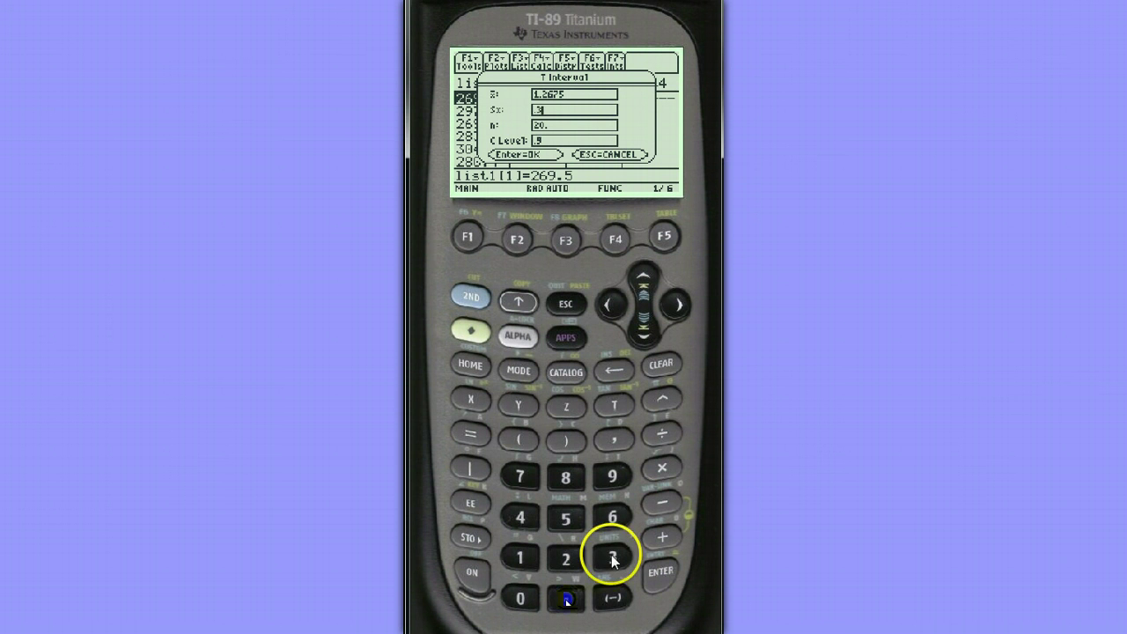
pyautogui.click(566, 558)
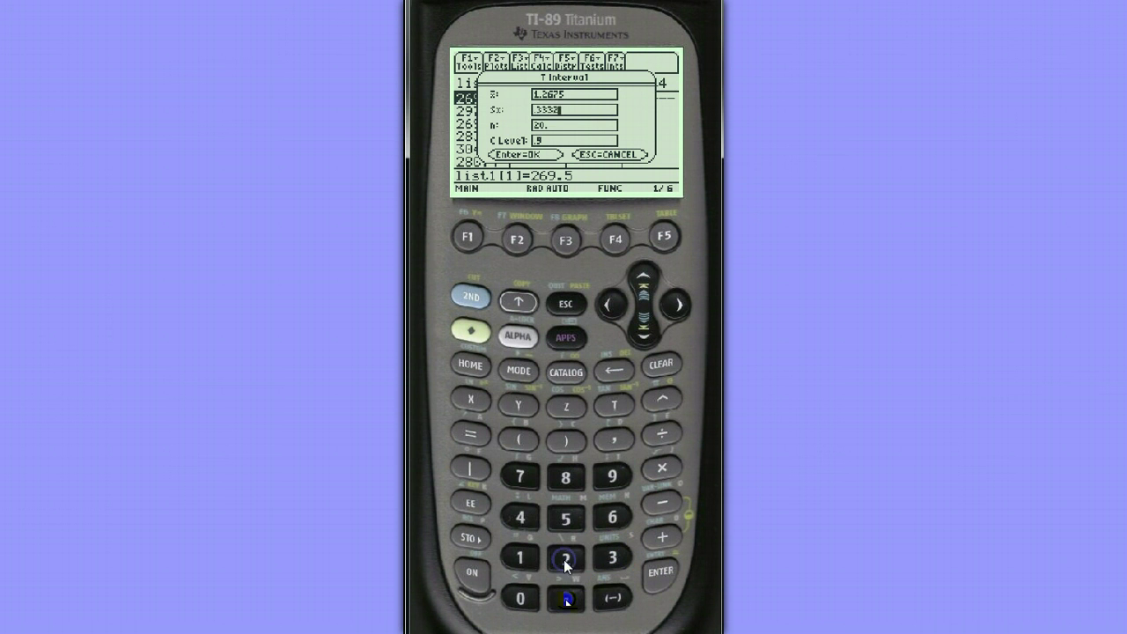
pyautogui.click(636, 334)
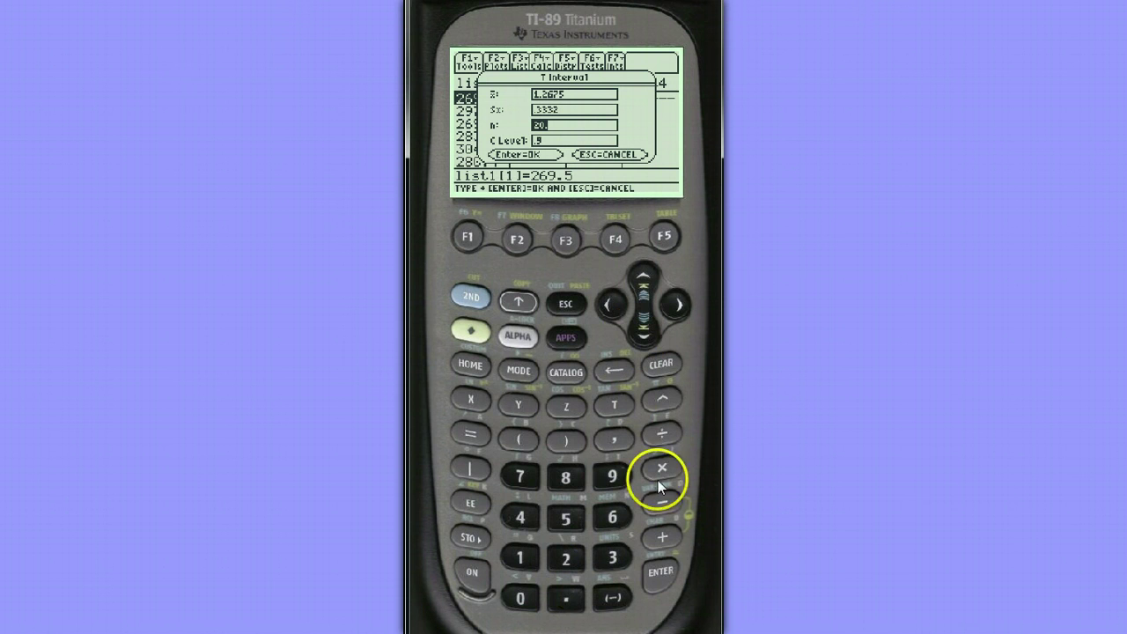
# Set sample size n to 40 and C Level to .95
pyautogui.click(520, 518)
pyautogui.click(523, 598)
pyautogui.click(640, 333)
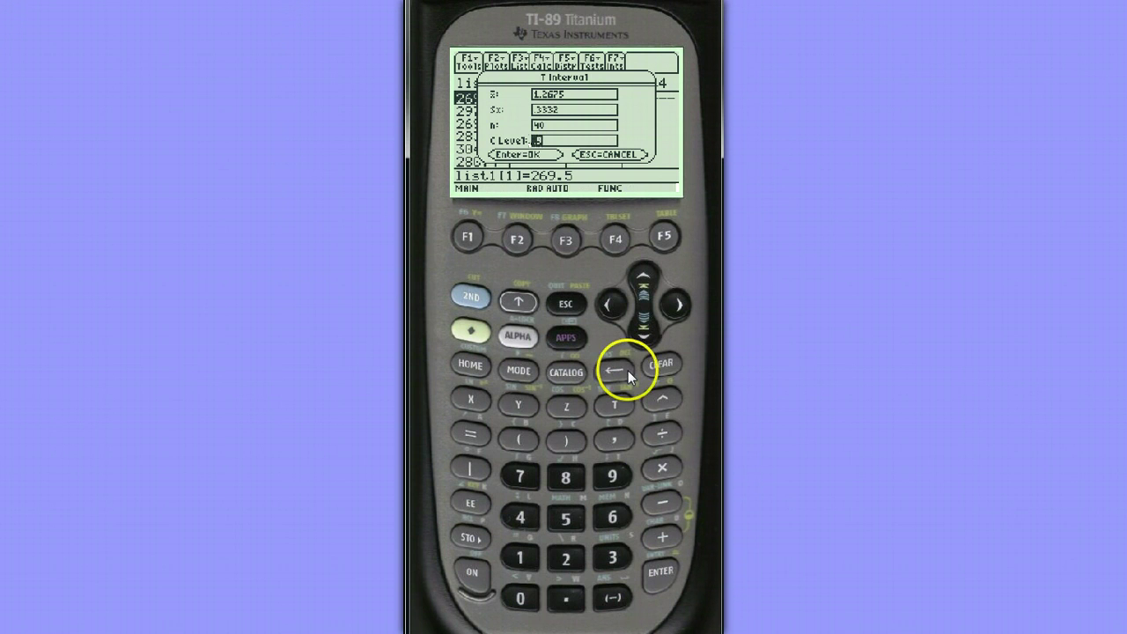
pyautogui.click(562, 596)
pyautogui.click(565, 517)
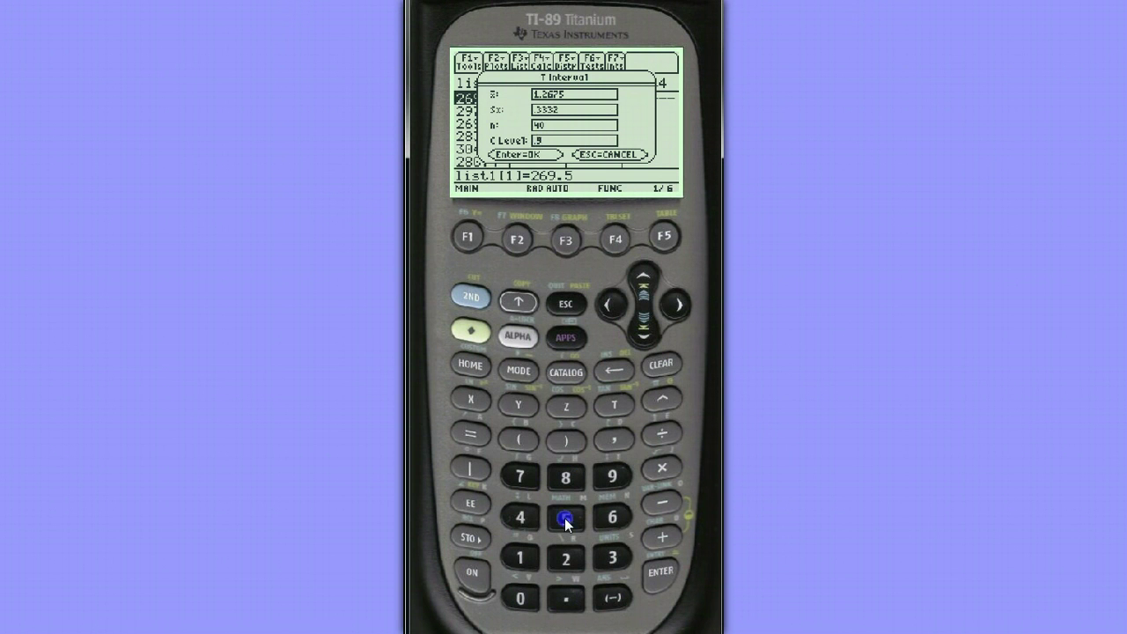
pyautogui.click(660, 572)
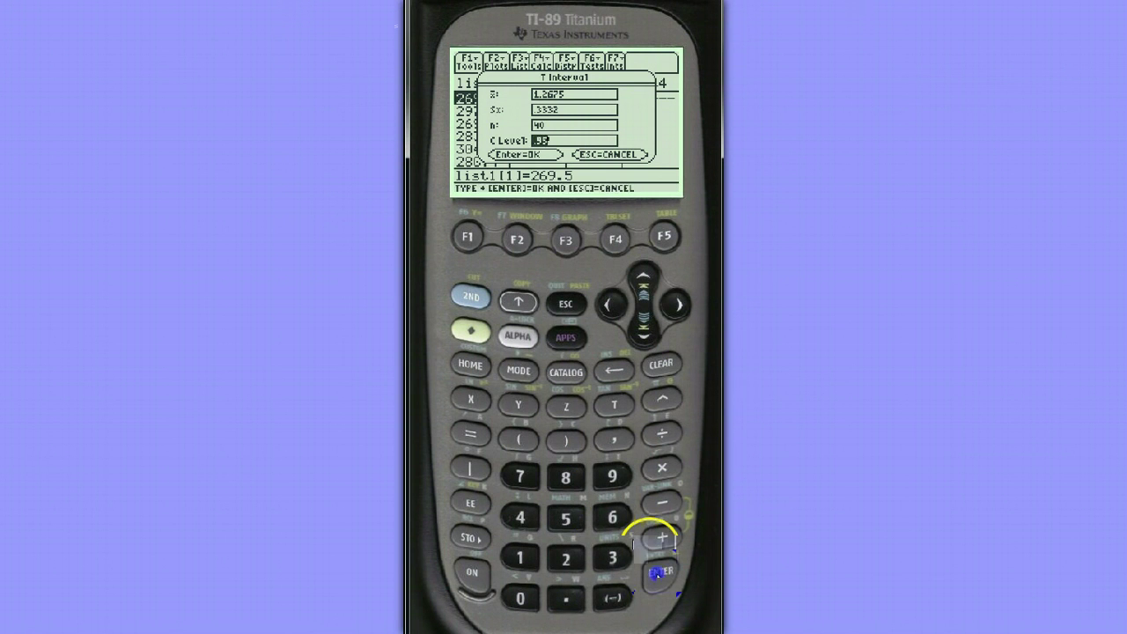
# Calculate the 95% interval, about 1.161 to 1.374 with margin of error .106583
pyautogui.click(660, 572)
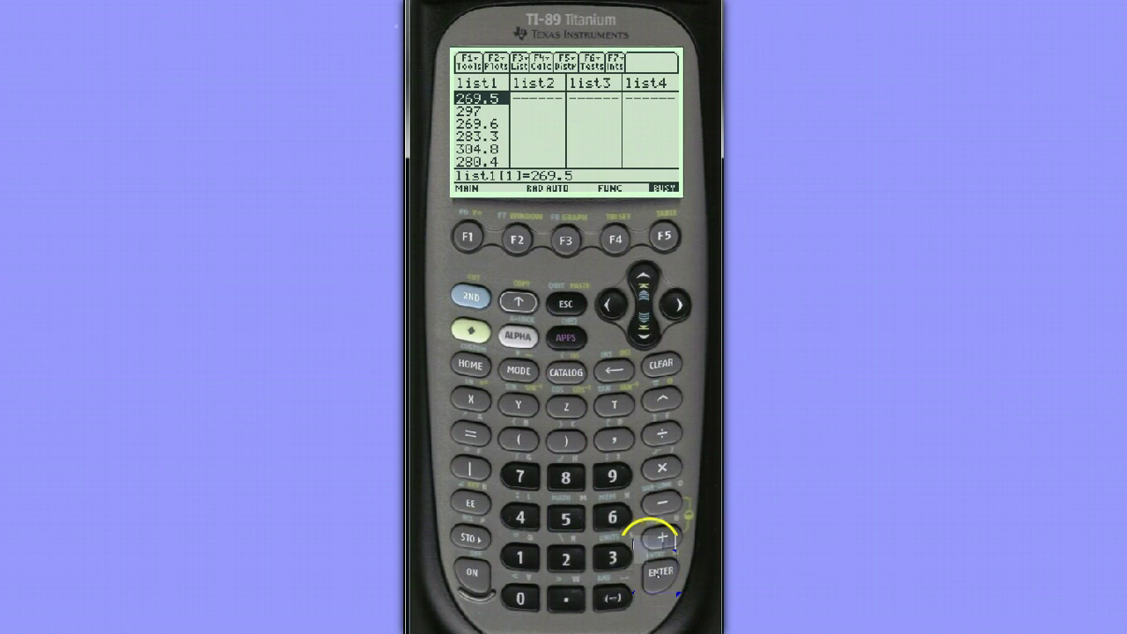